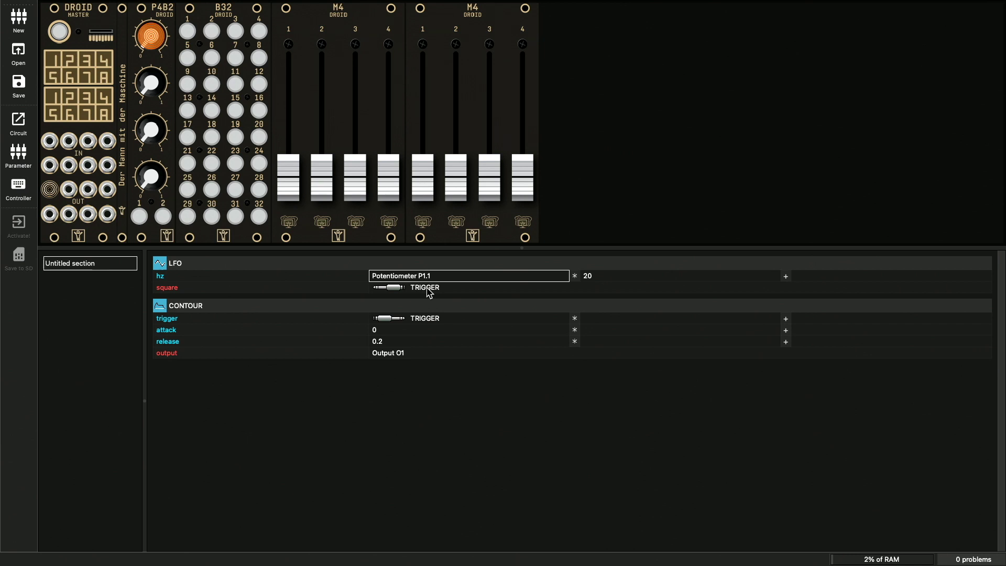
- Insert a CONTOUR circuit directly after the LFO circuit
{"action": "left_click", "coordinate": [428, 292]}
{"action": "key", "text": "ctrl+n"}
{"action": "key", "text": "Return"}
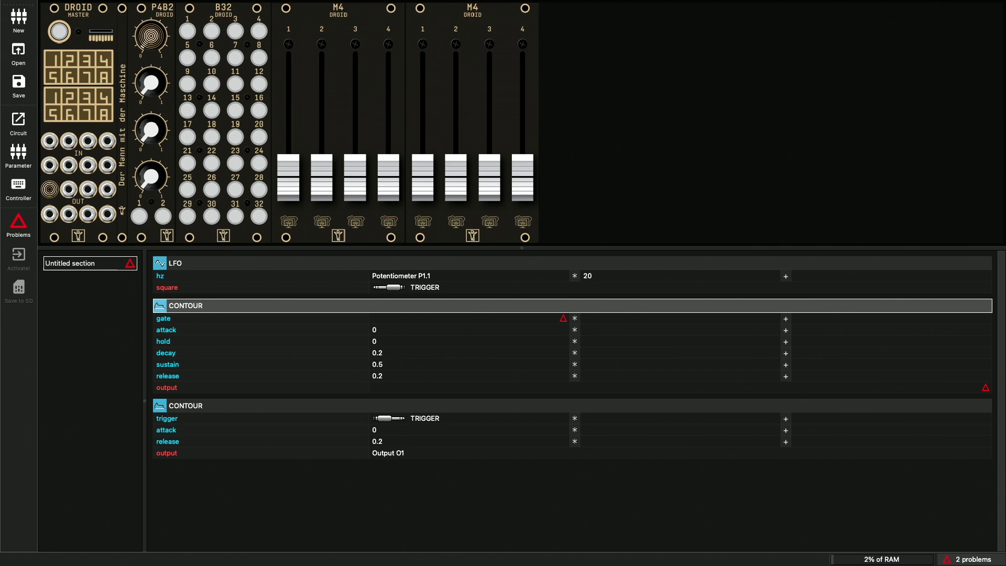
- Patch an internal cable from the LFO's square output to the gate input of the new CONTOUR circuit
{"action": "key", "text": "p"}
{"action": "key", "text": "Return"}
{"action": "key", "text": "Down"}
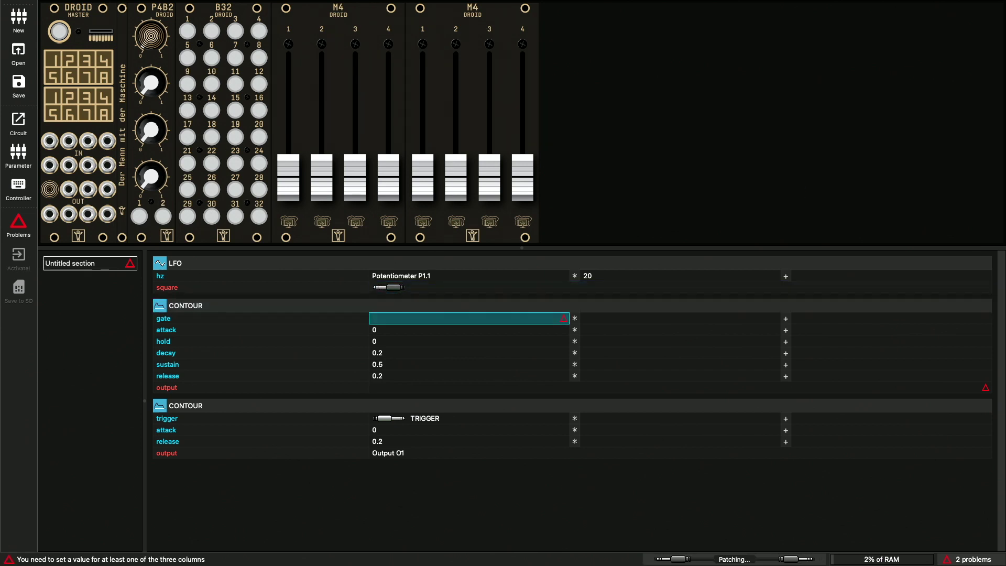
{"action": "key", "text": "Return"}
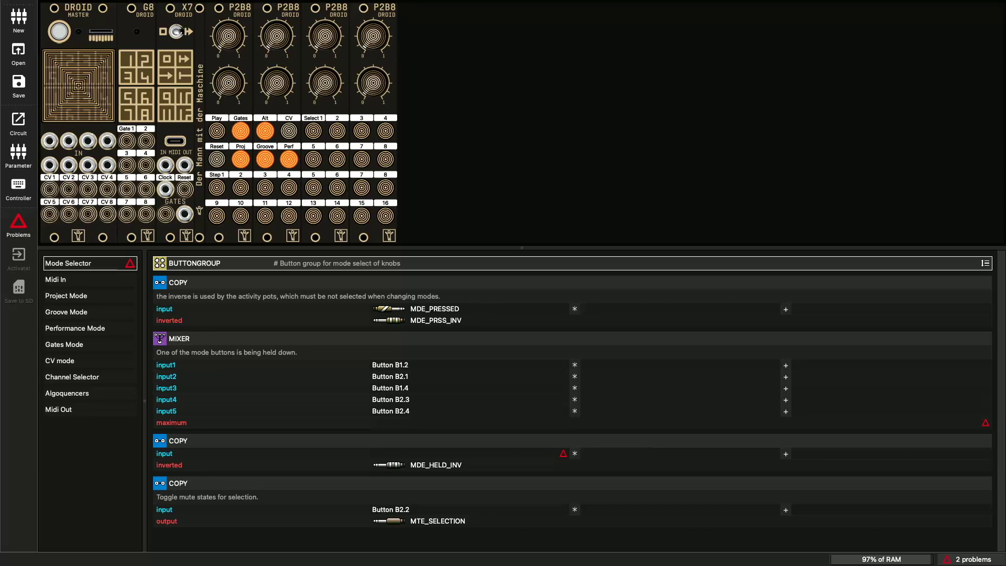
- Create an internal cable named MDE_HELD from the MIXER's maximum output to the input of the COPY circuit directly below
{"action": "key", "text": "Down"}
{"action": "key", "text": "Down"}
{"action": "key", "text": "Down"}
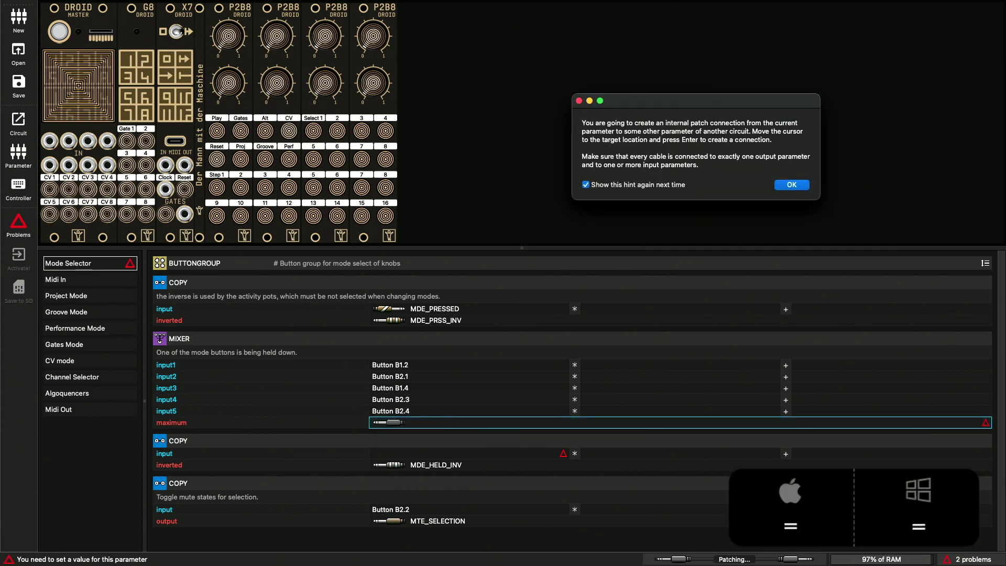
{"action": "key", "text": "Return"}
{"action": "key", "text": "Down"}
{"action": "key", "text": "Down"}
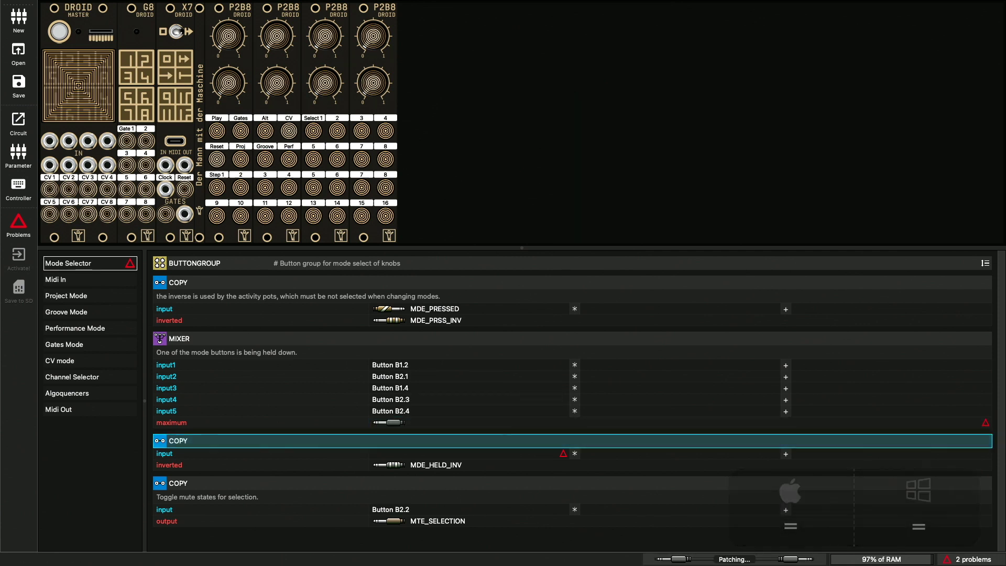
{"action": "key", "text": "Return"}
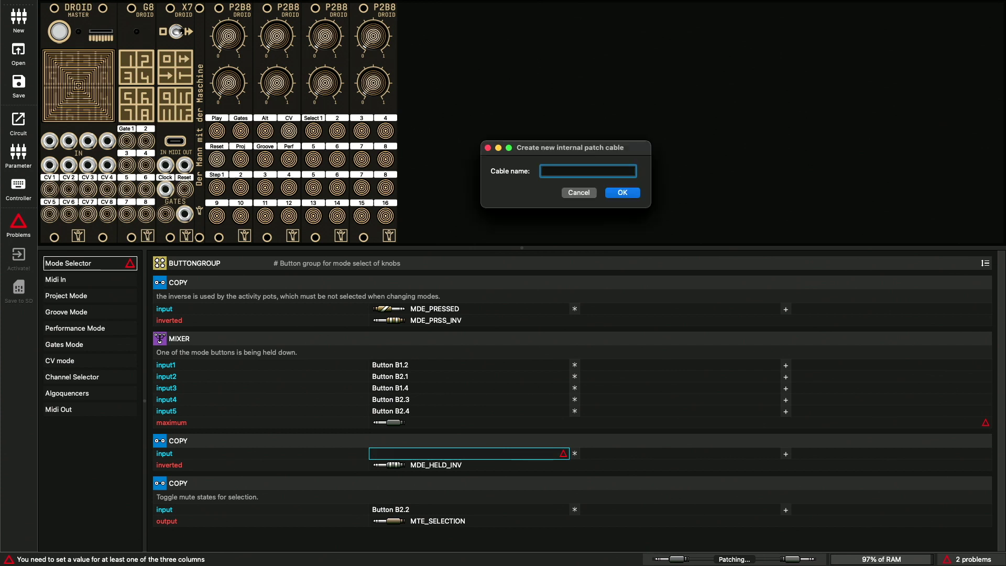
{"action": "type", "text": "MDE_HELD"}
{"action": "key", "text": "Return"}
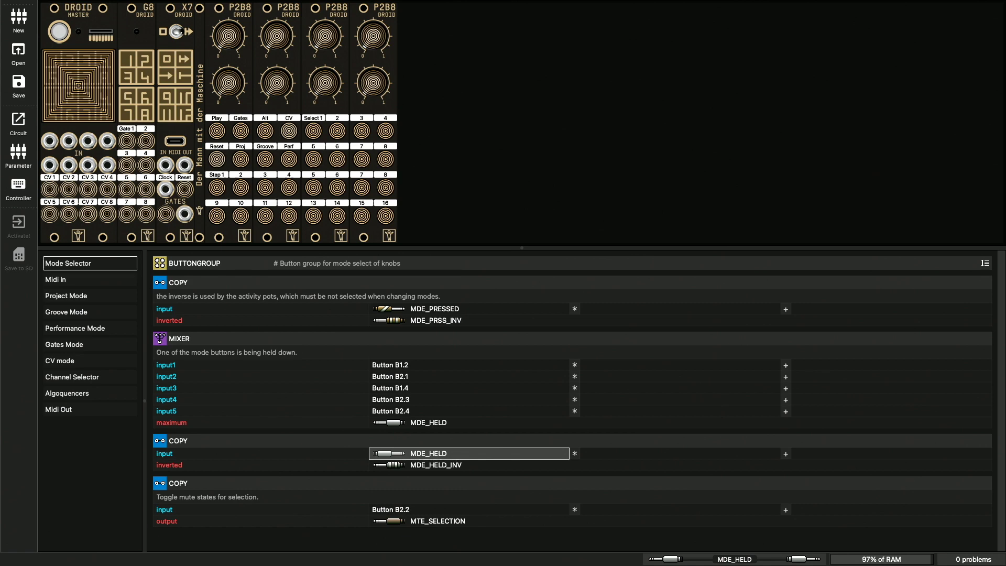
- Extend the MDE_HELD cable from that COPY input to the input of the mute-selection COPY circuit, replacing Button B2.2
{"action": "key", "text": "p"}
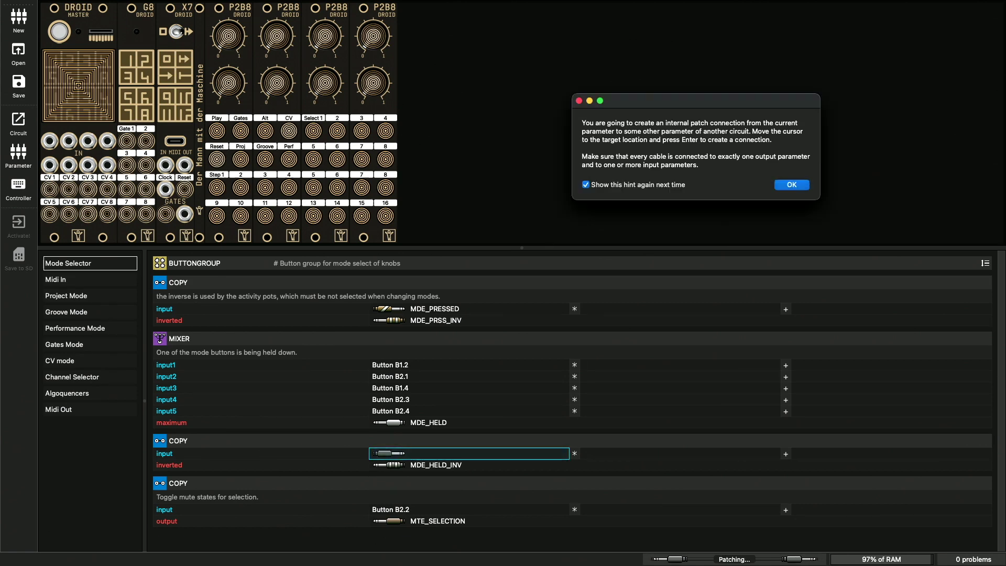
{"action": "key", "text": "Return"}
{"action": "key", "text": "Down"}
{"action": "key", "text": "Down"}
{"action": "key", "text": "Down"}
{"action": "key", "text": "Down"}
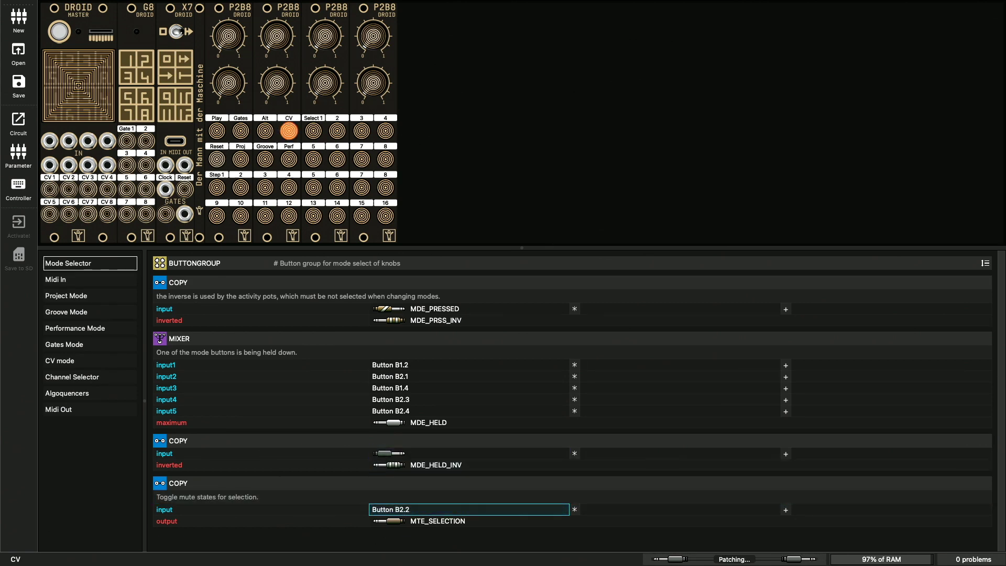
{"action": "key", "text": "Return"}
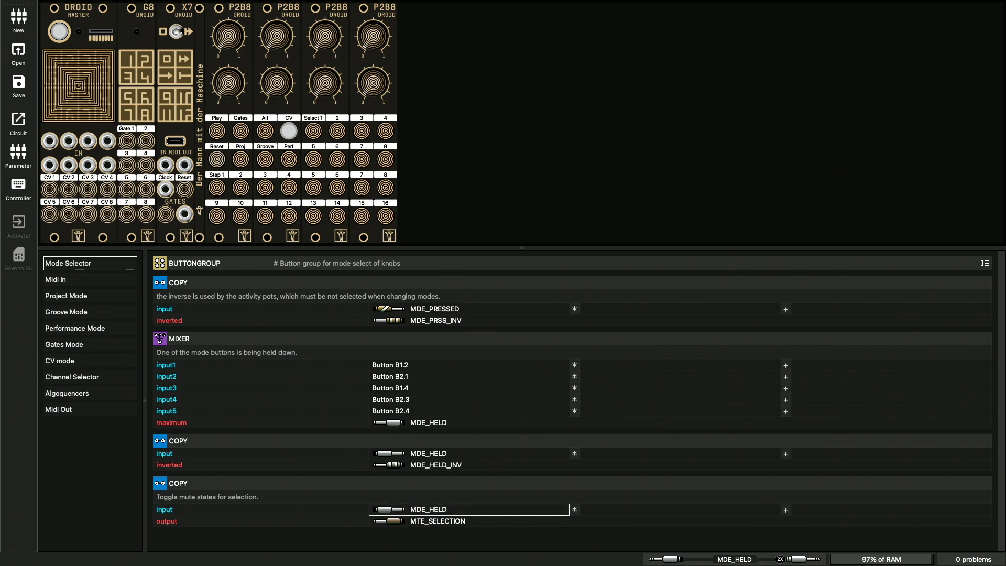
- Clear the MDE_HELD cable from the MIXER's maximum output and from the inputs of both COPY circuits below
{"action": "key", "text": "Up"}
{"action": "key", "text": "Up"}
{"action": "key", "text": "Up"}
{"action": "key", "text": "Up"}
{"action": "key", "text": "Up"}
{"action": "key", "text": "Up"}
{"action": "key", "text": "Delete"}
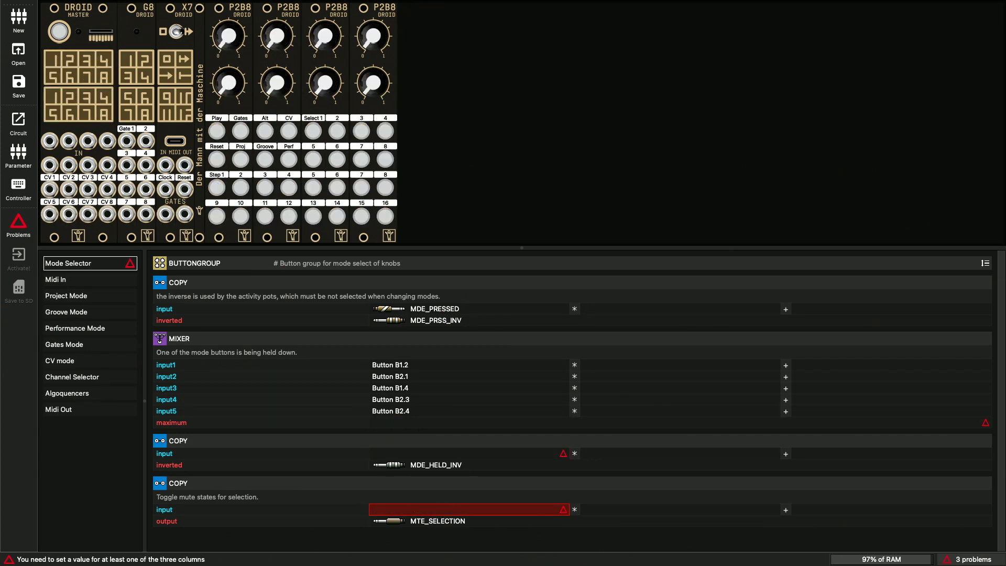
- Connect the MIXER's maximum output directly to the input of the COPY circuit below with an automatically named cable
{"action": "left_click", "coordinate": [426, 423]}
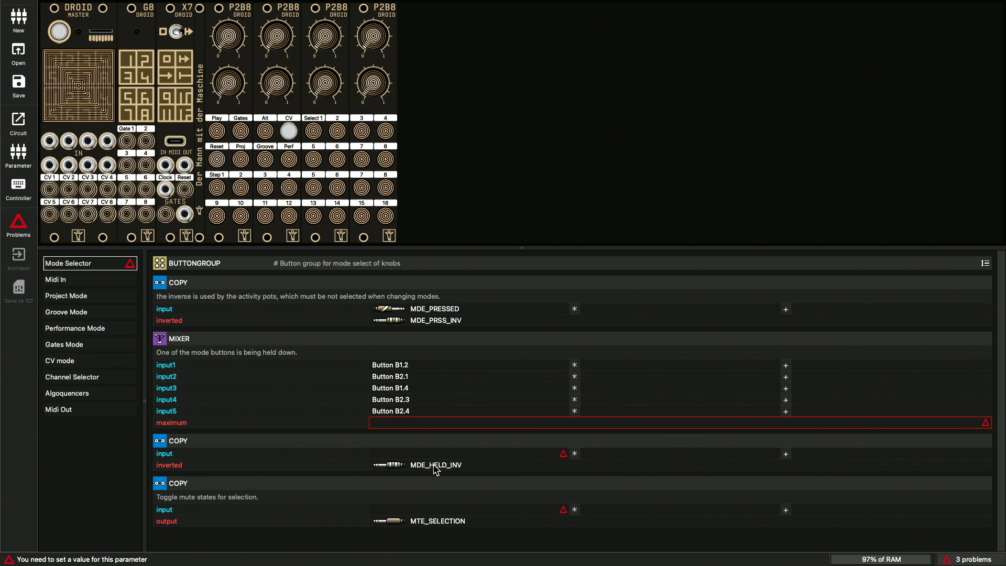
{"action": "key", "text": "alt"}
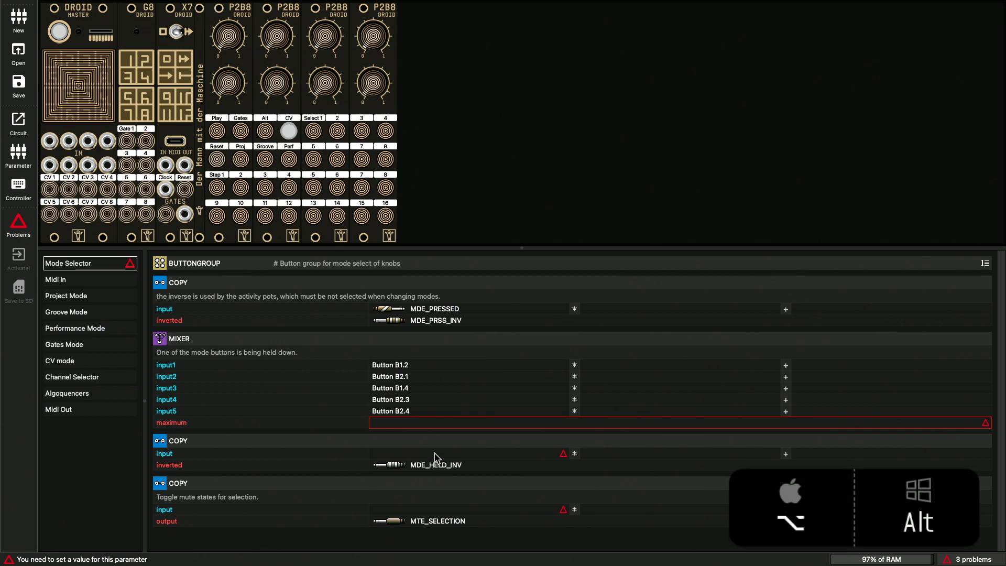
{"action": "left_click", "coordinate": [434, 454], "text": "alt"}
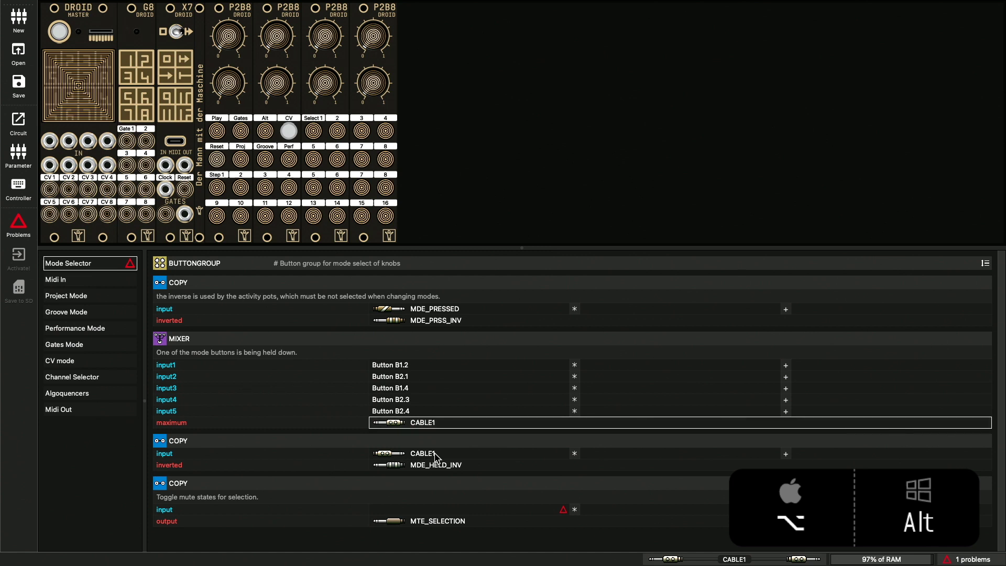
- Rename the internal cable at the MIXER's maximum output to MDE_HELD
{"action": "right_click", "coordinate": [431, 425]}
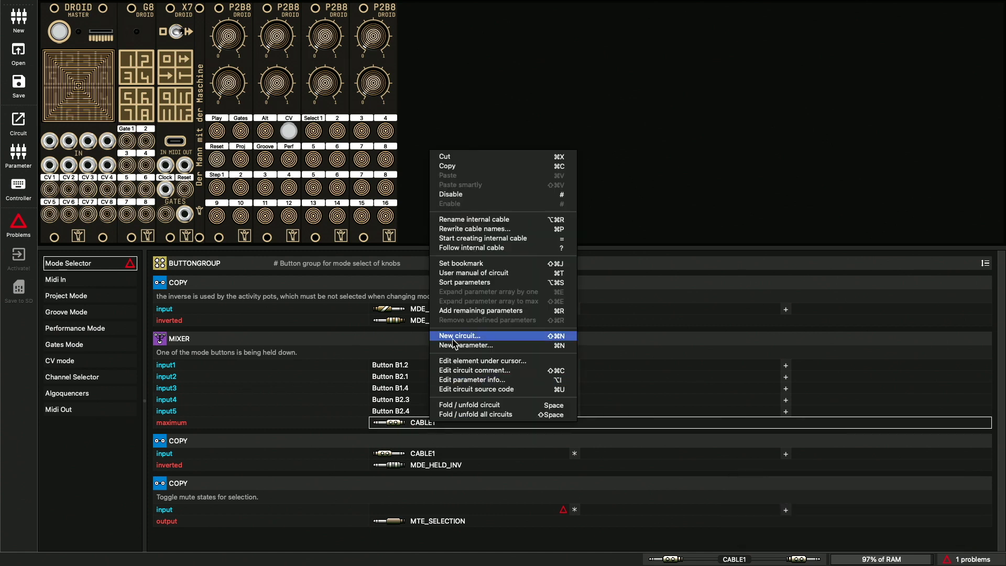
{"action": "left_click", "coordinate": [488, 220]}
{"action": "type", "text": "MDE_HELD"}
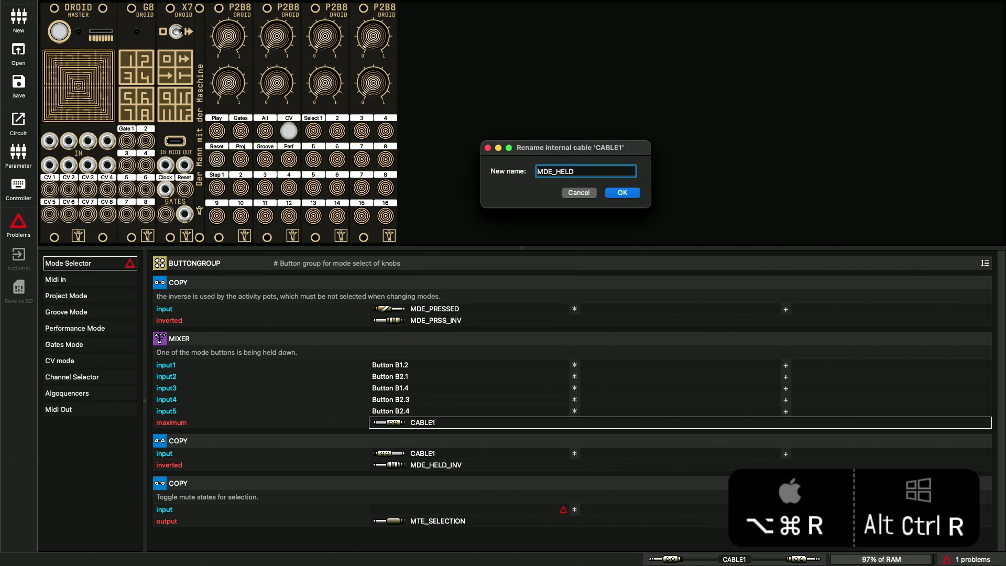
{"action": "key", "text": "Return"}
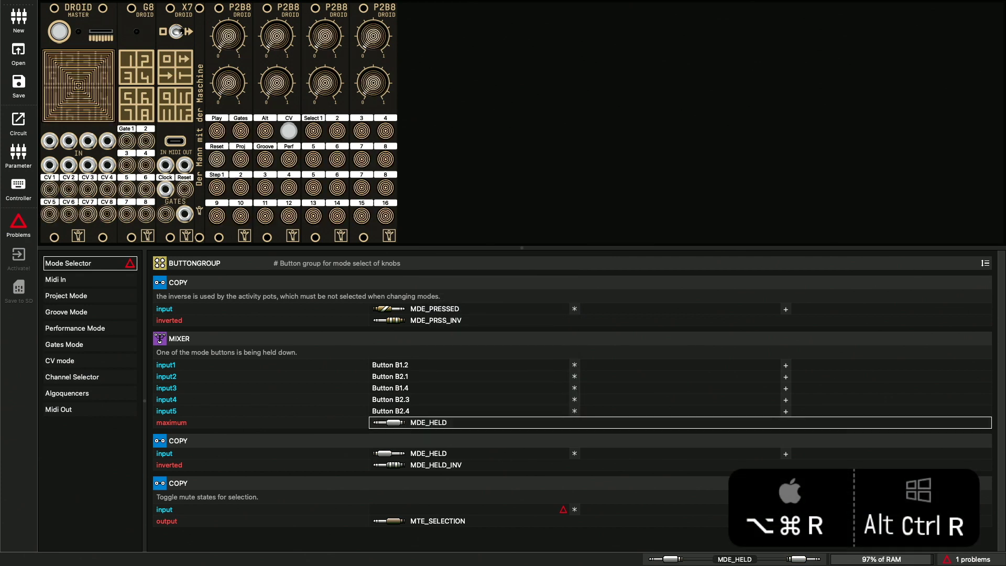
- Patch MDE_PRSS_INV into the multiplier of the MIXER's input1 and copy it into the multiplier of input5
{"action": "left_click", "coordinate": [456, 326]}
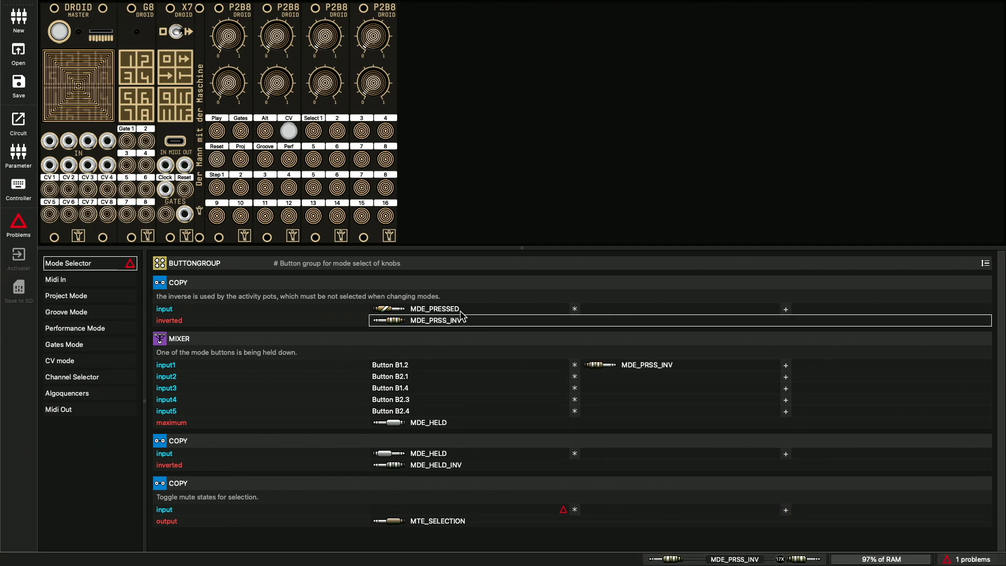
{"action": "key", "text": "ctrl+c"}
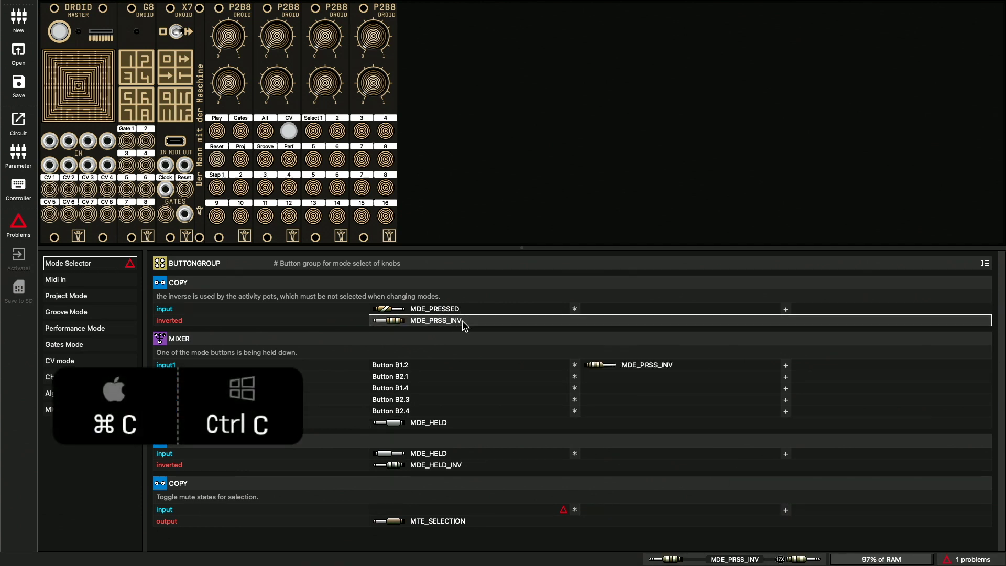
{"action": "left_click", "coordinate": [728, 411]}
{"action": "key", "text": "ctrl+v"}
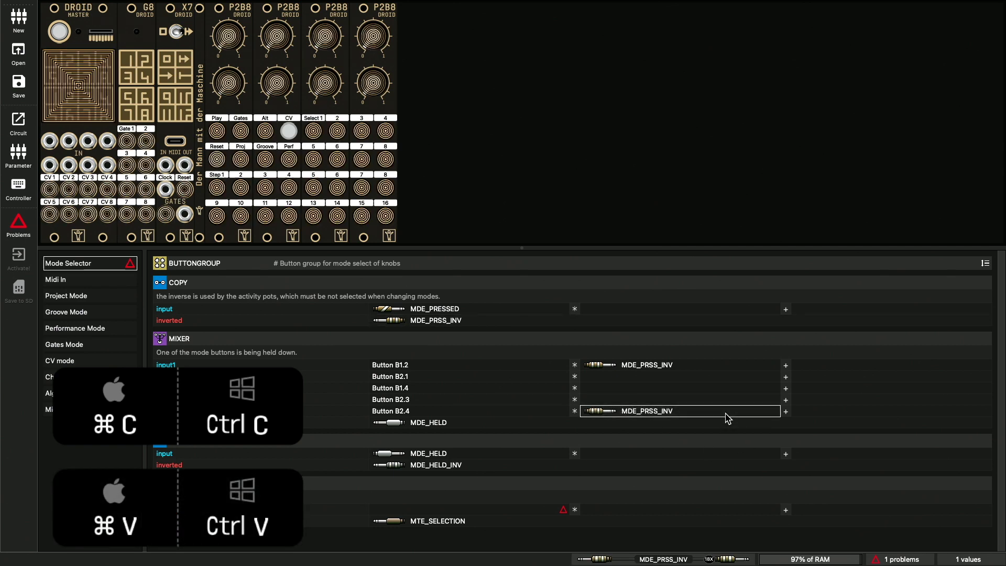
- Inspect the patch source code to see how internal cables such as _DRUMS are written
{"action": "key", "text": "ctrl+e"}
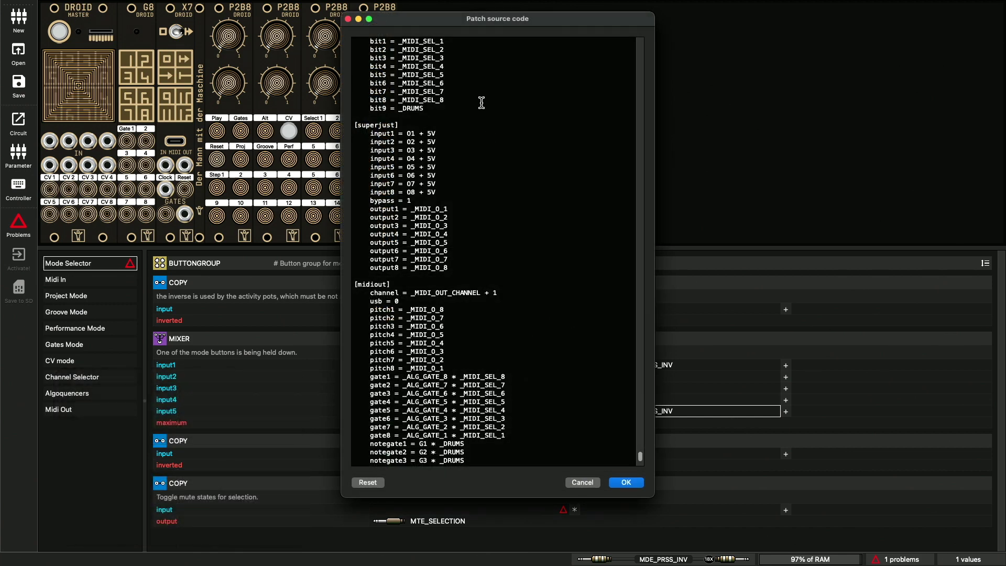
{"action": "left_click_drag", "start_coordinate": [400, 107], "coordinate": [423, 108]}
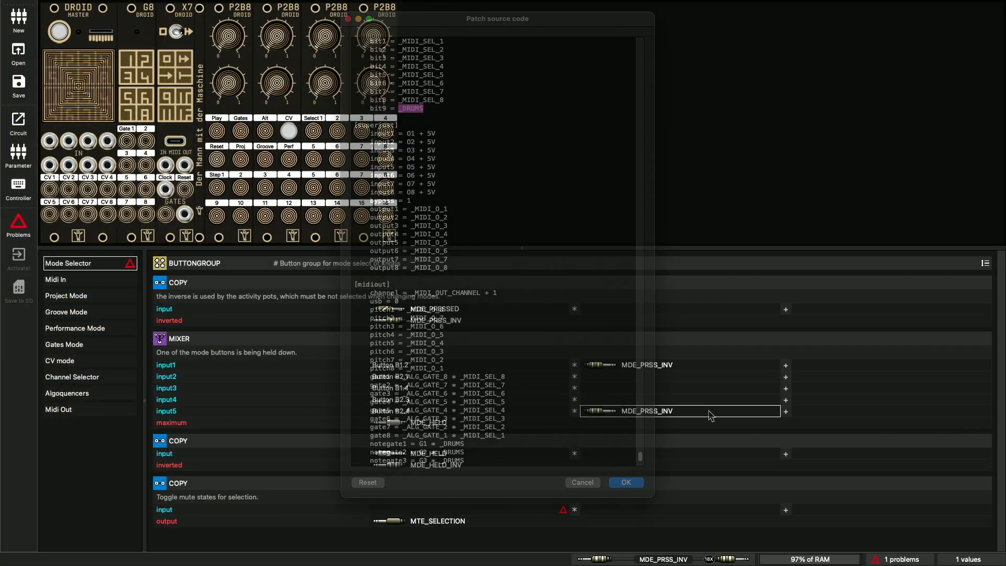
{"action": "key", "text": "Escape"}
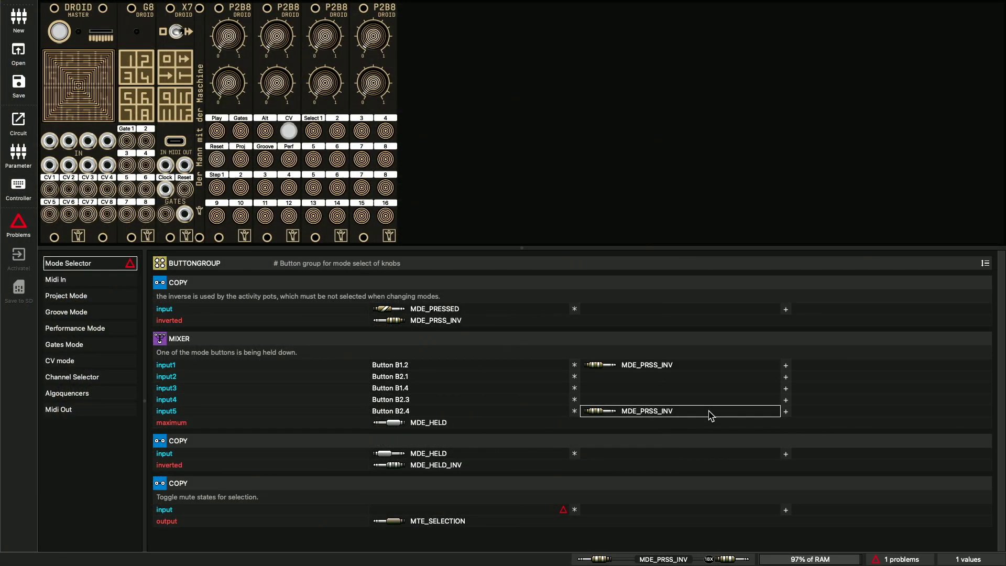
- Enter the internal cable _some_cable as the multiplier of the MIXER's input3
{"action": "left_click", "coordinate": [583, 387]}
{"action": "type", "text": "_"}
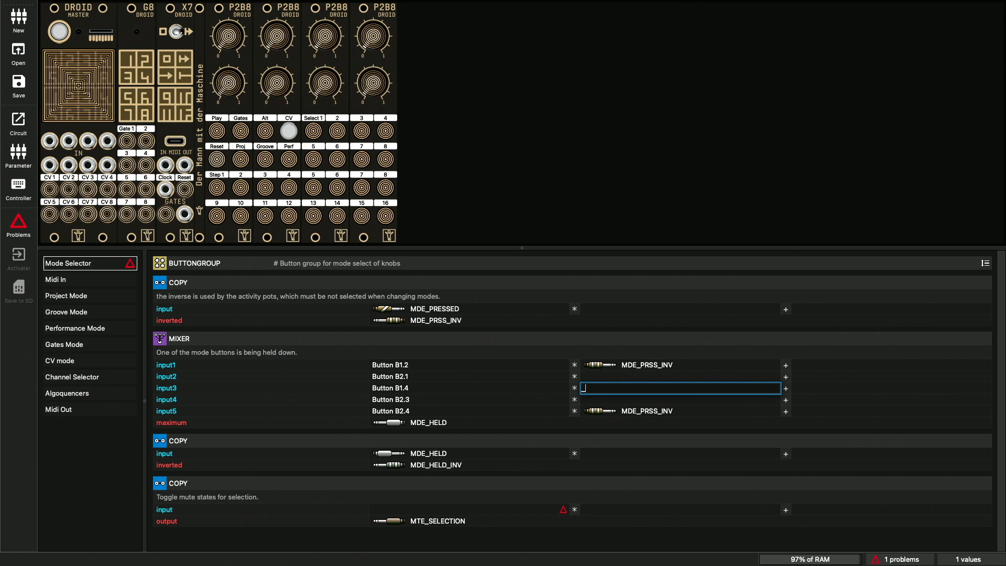
{"action": "type", "text": "some_cable"}
{"action": "key", "text": "Return"}
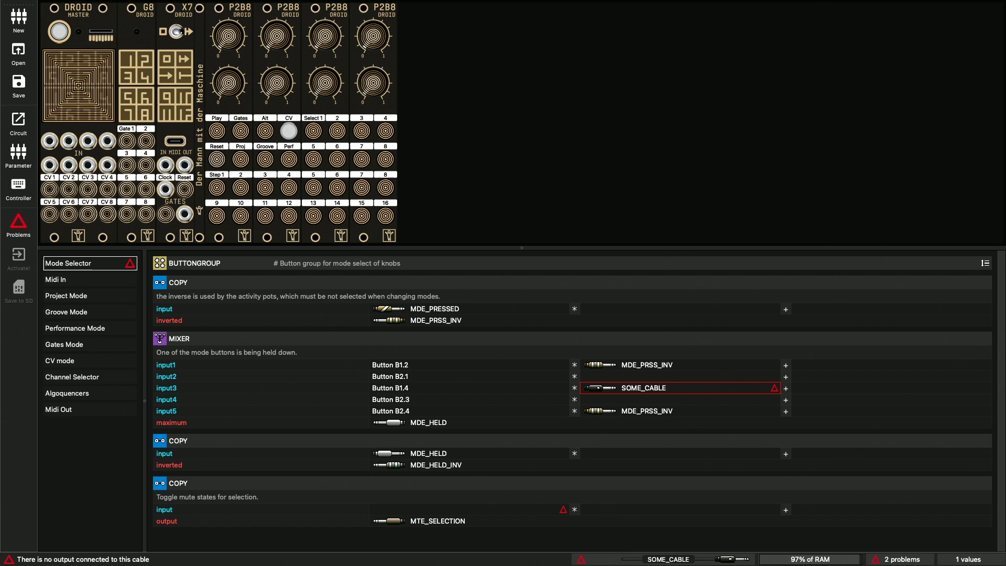
- Change the internal cable in the multiplier of input3 to ANOTHER_CABLE
{"action": "key", "text": "Return"}
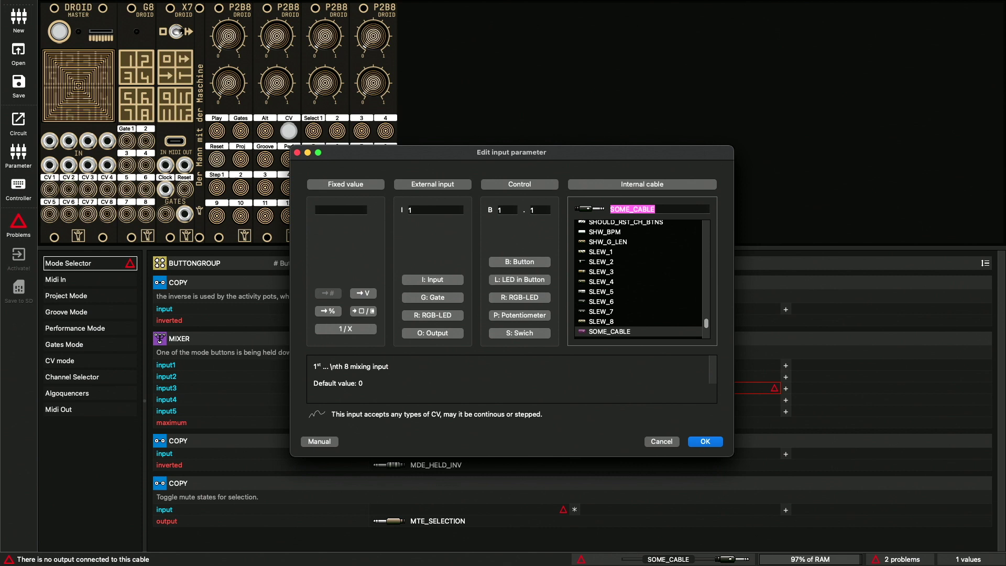
{"action": "type", "text": "A"}
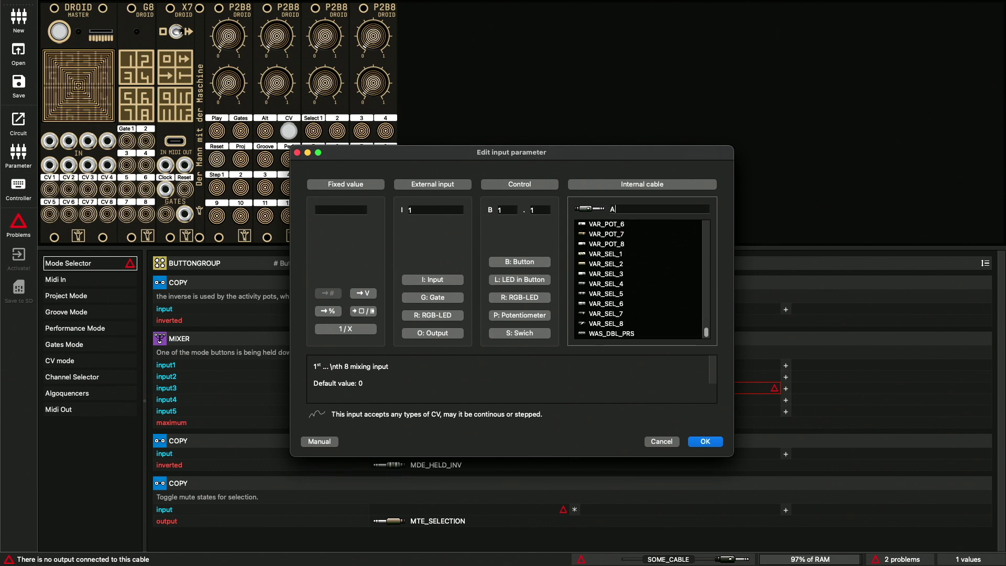
{"action": "type", "text": "NOTHER_CABLE"}
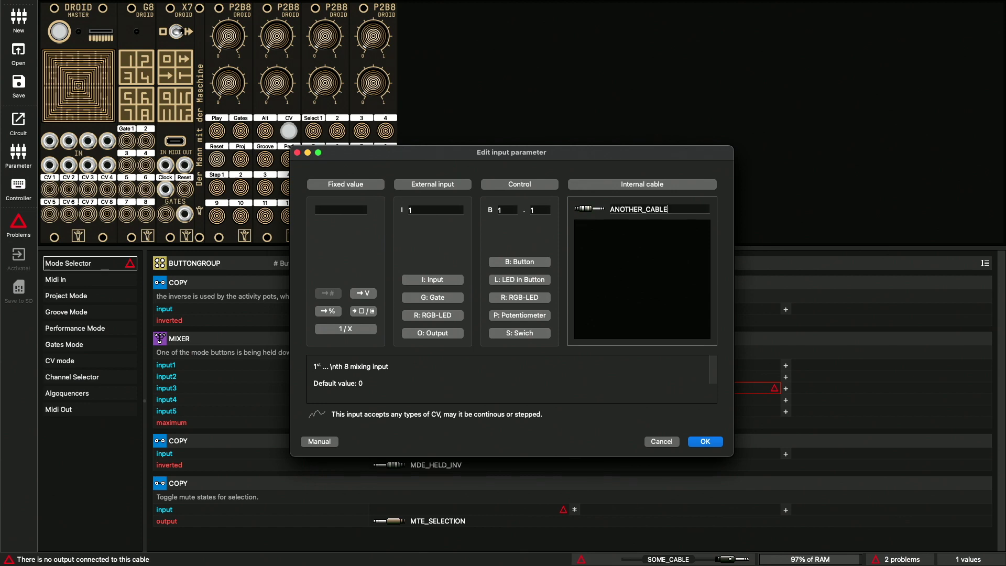
{"action": "key", "text": "Return"}
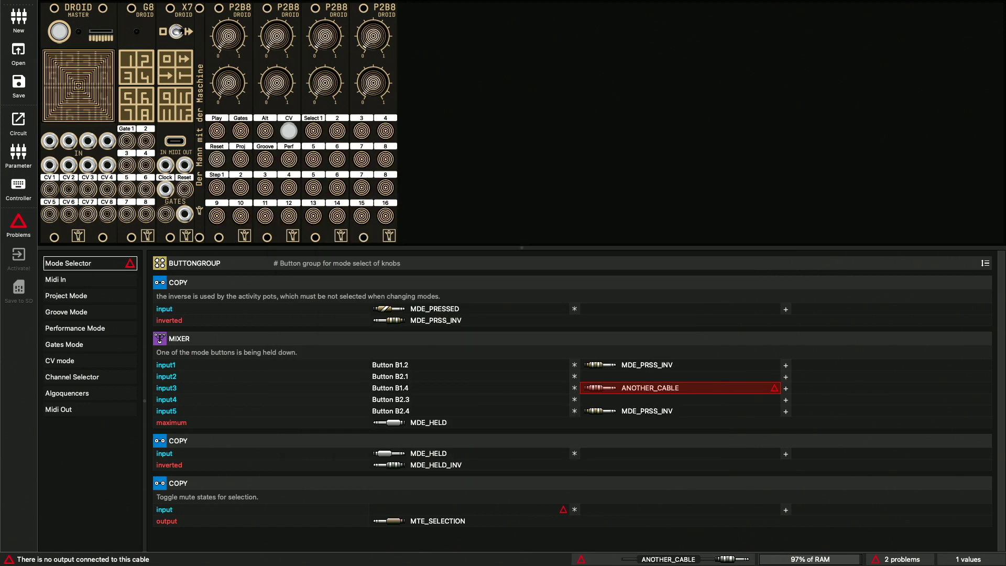
- Filter the internal cables by CLK and assign MIDI_CLK_HZ as the multiplier of the MIXER's input3
{"action": "key", "text": "Return"}
{"action": "type", "text": "CLK"}
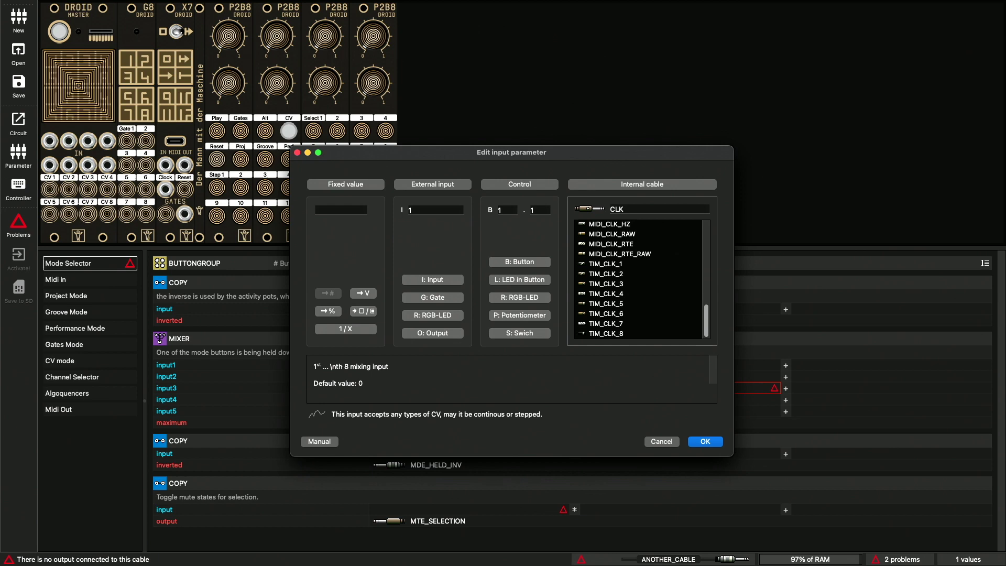
{"action": "left_click", "coordinate": [632, 225]}
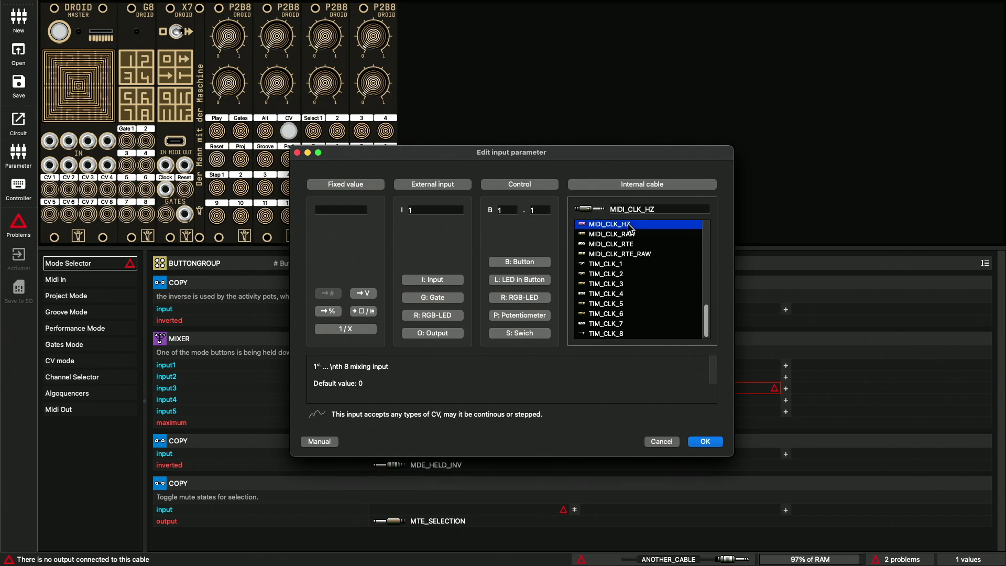
{"action": "left_click", "coordinate": [706, 442]}
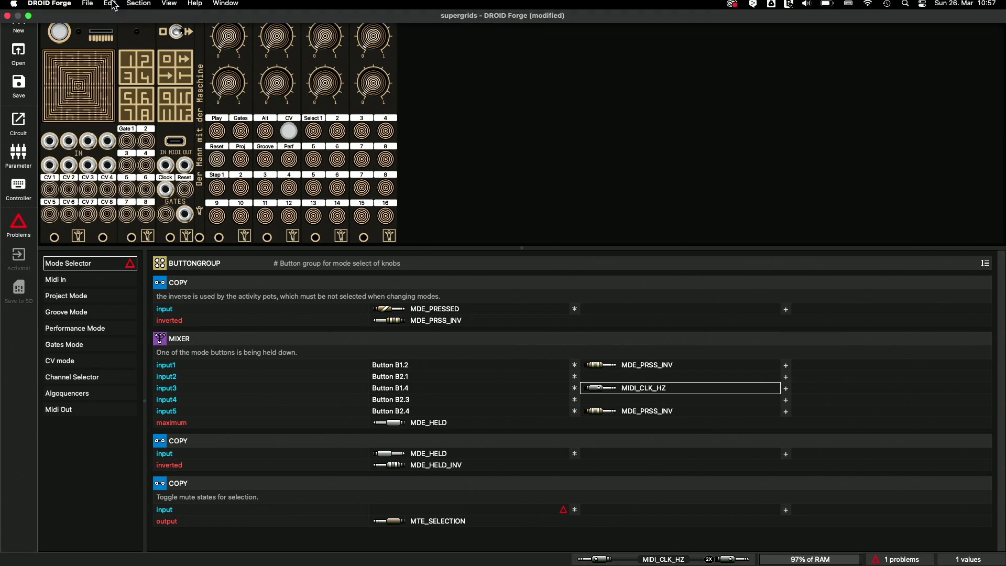
- Open the recent patch dmmdm_sequencer.ini - DMMDM Sequencer for Live gigs
{"action": "left_click", "coordinate": [87, 5]}
{"action": "mouse_move", "coordinate": [110, 62]}
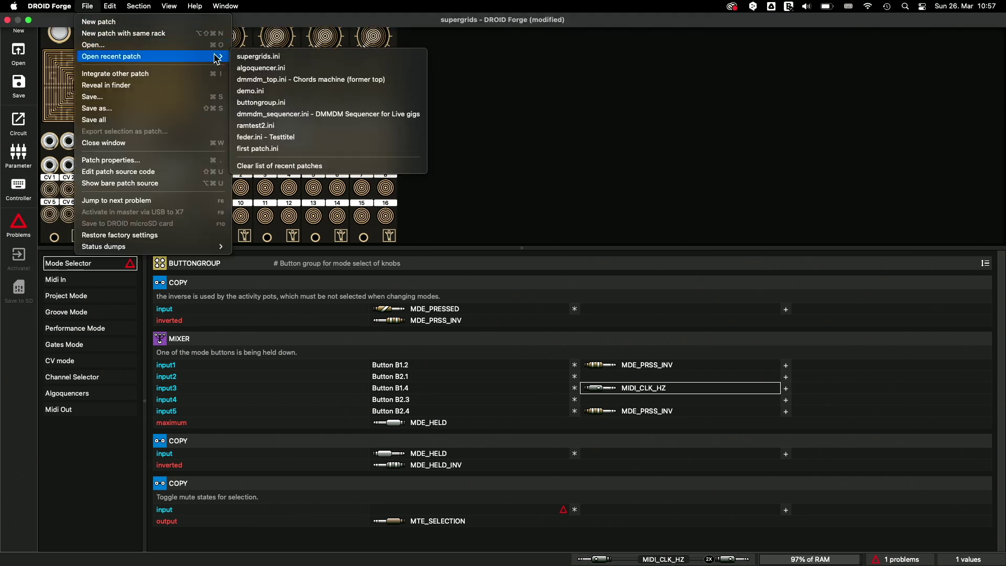
{"action": "left_click", "coordinate": [277, 116]}
{"action": "left_click", "coordinate": [473, 280]}
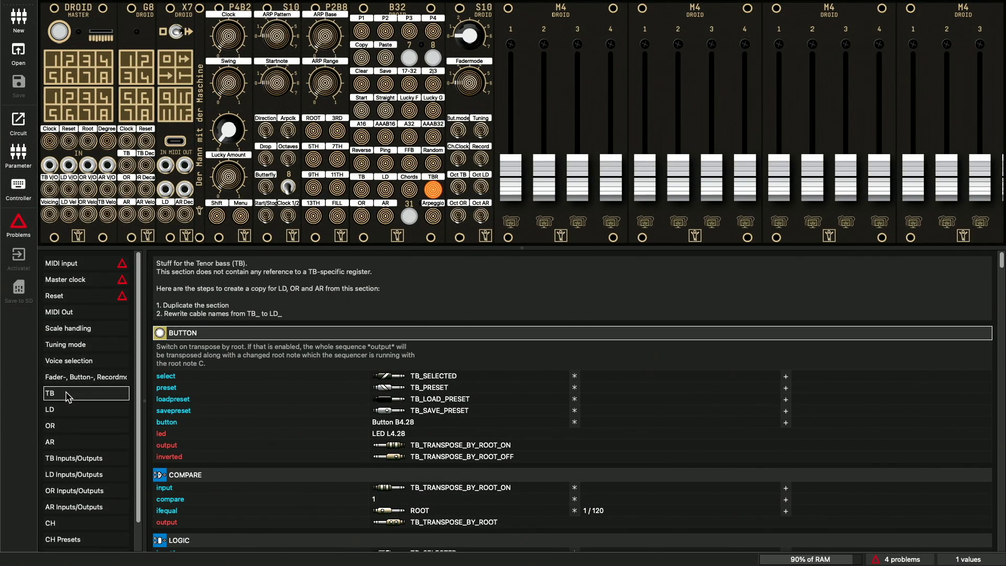
- Duplicate the TB section under the new name XY
{"action": "right_click", "coordinate": [68, 396]}
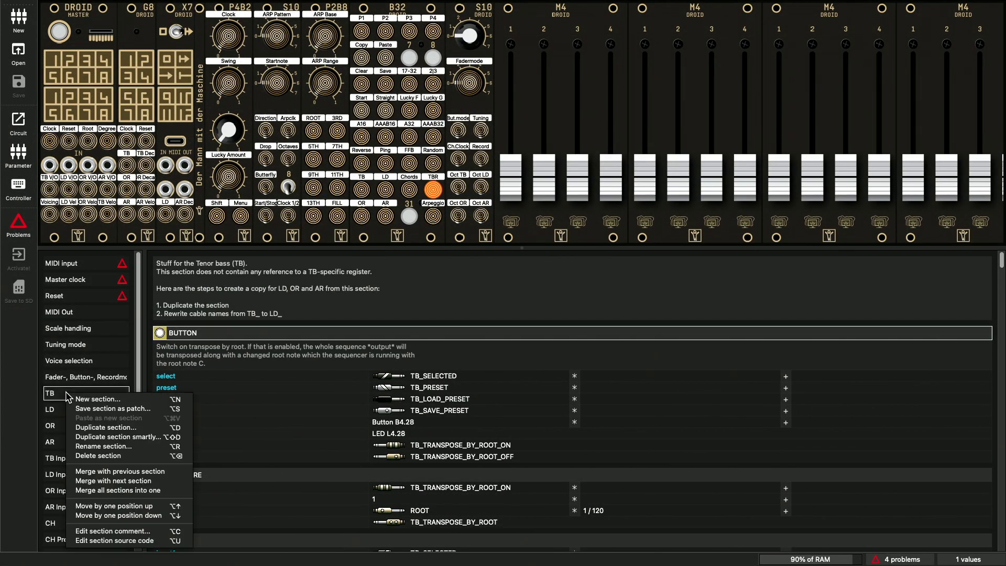
{"action": "left_click", "coordinate": [125, 428]}
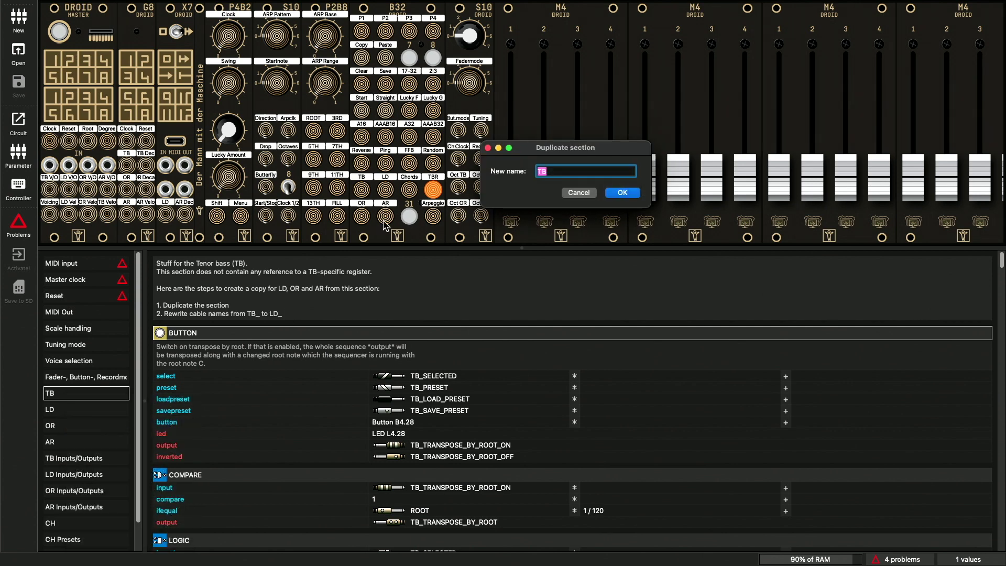
{"action": "type", "text": "LD"}
{"action": "left_click", "coordinate": [625, 193]}
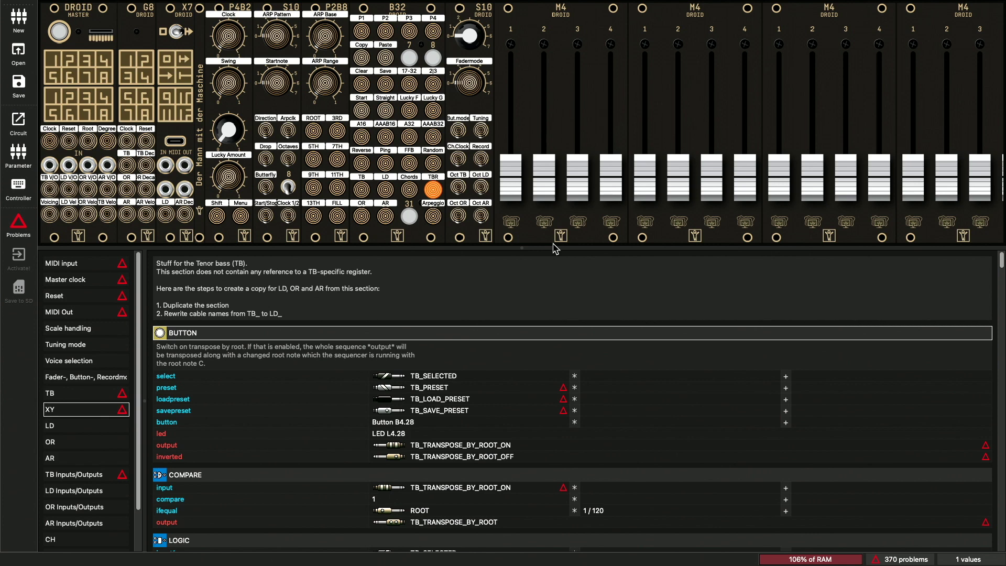
- Rewrite the cable names of all circuits in the XY section, replacing TB_ with XY_, and clear the selection
{"action": "key", "text": "ctrl+a"}
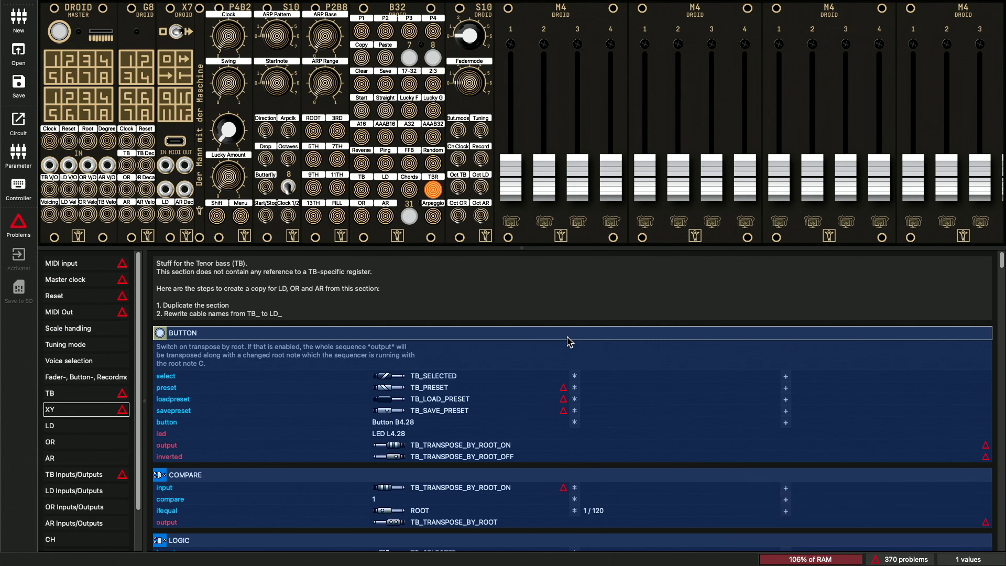
{"action": "right_click", "coordinate": [570, 342]}
{"action": "left_click", "coordinate": [615, 409]}
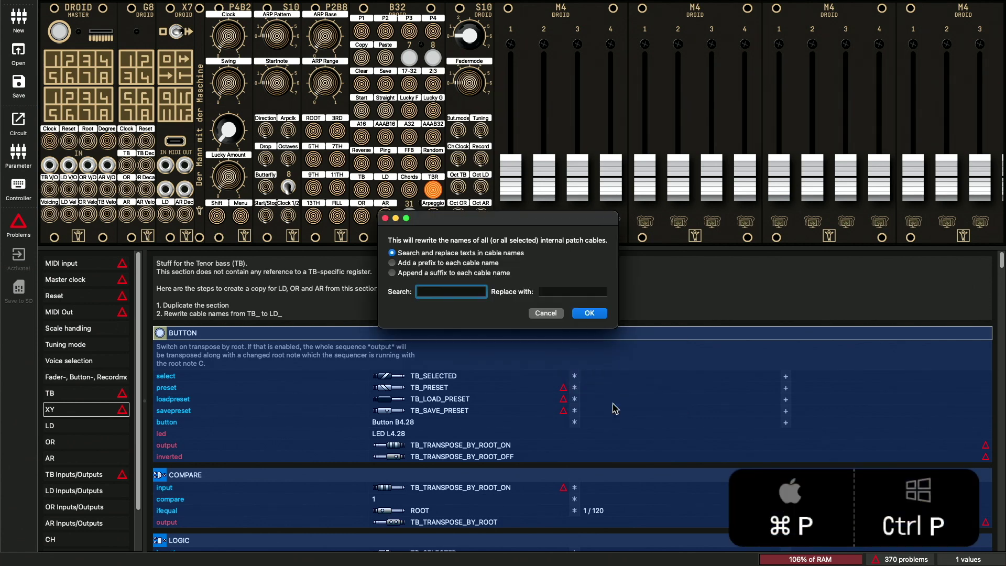
{"action": "type", "text": "TB_"}
{"action": "left_click", "coordinate": [573, 291]}
{"action": "type", "text": "XY_"}
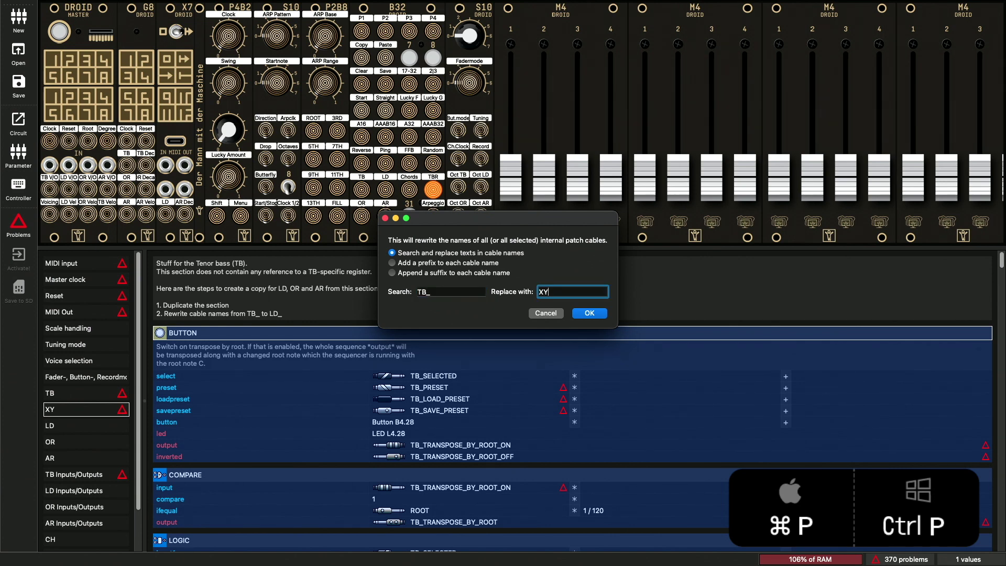
{"action": "left_click", "coordinate": [590, 315]}
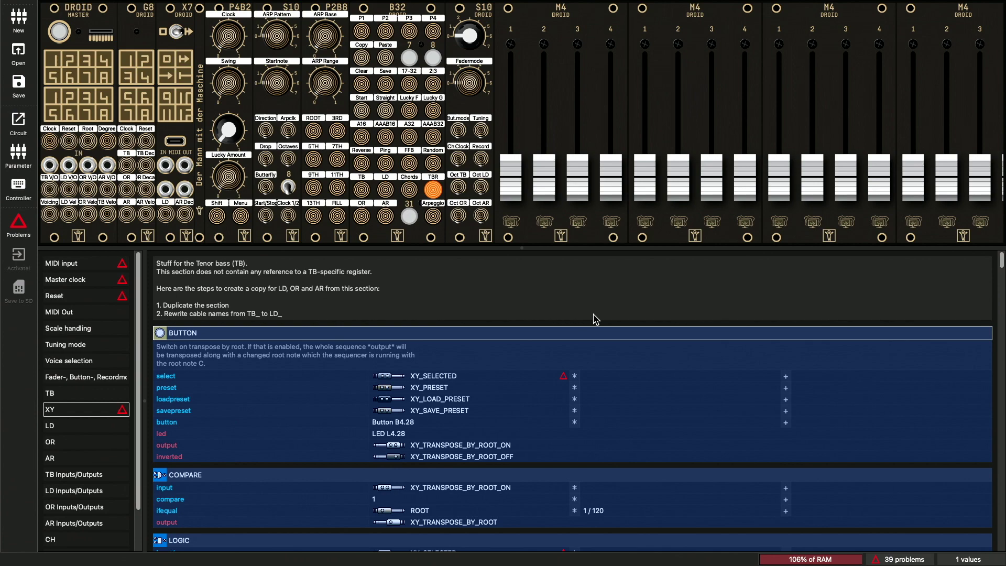
{"action": "left_click", "coordinate": [105, 280]}
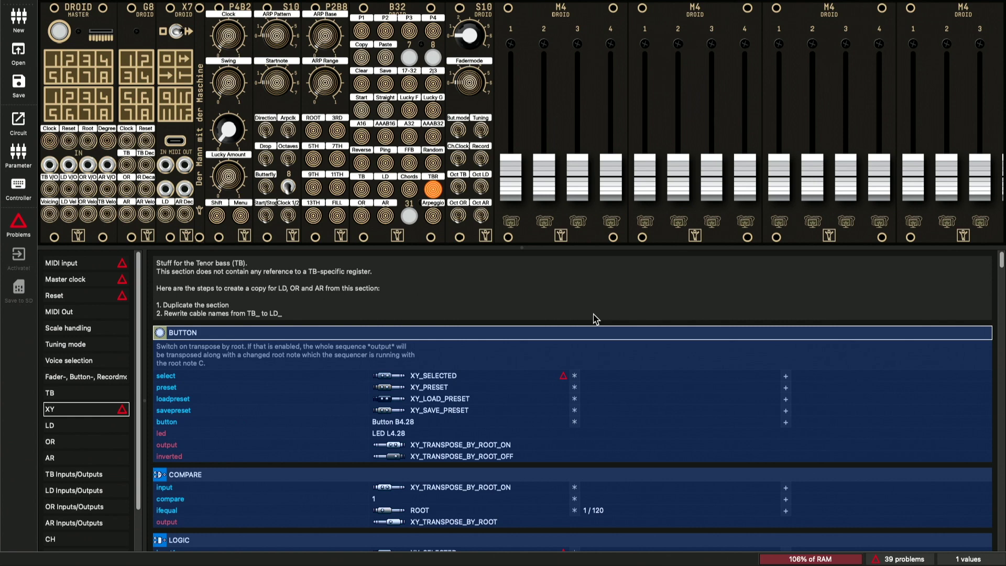
{"action": "left_click", "coordinate": [595, 319]}
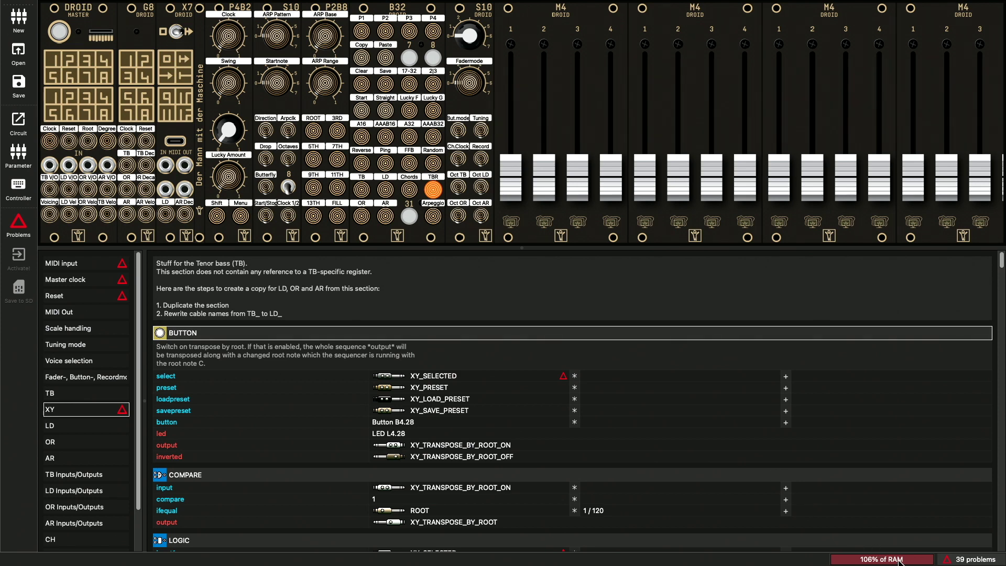
- Enable renaming patch cables to _A, _B, etc. in the preferences for compressing the patch before loading into the master
{"action": "mouse_move", "coordinate": [900, 560]}
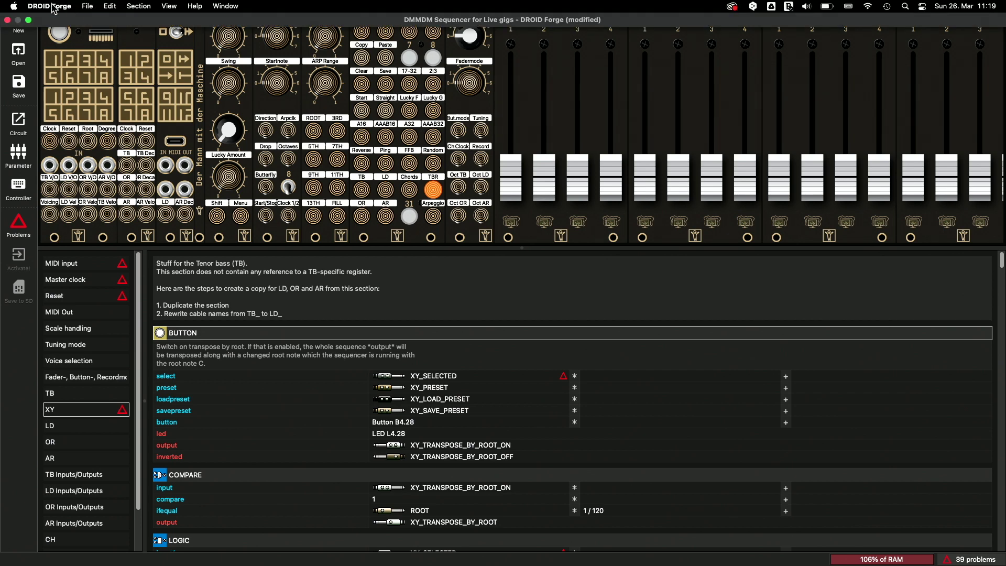
{"action": "left_click", "coordinate": [52, 6]}
{"action": "left_click", "coordinate": [65, 39]}
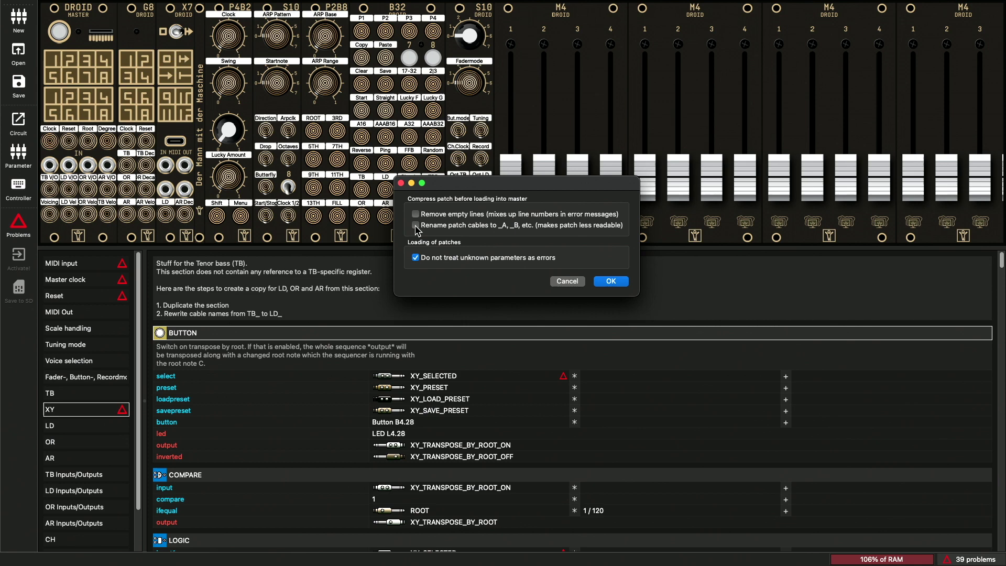
{"action": "left_click", "coordinate": [416, 226]}
{"action": "left_click", "coordinate": [611, 281]}
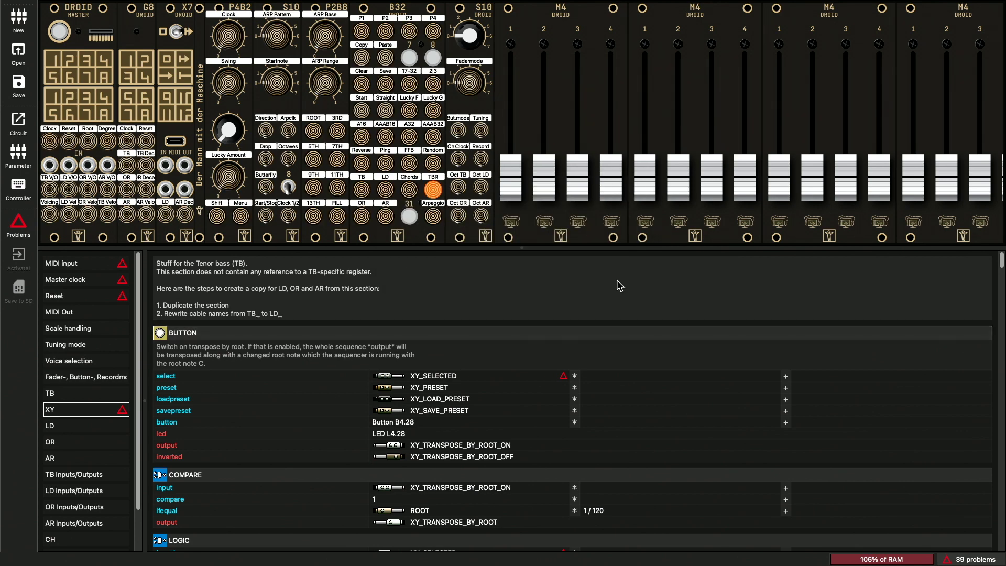